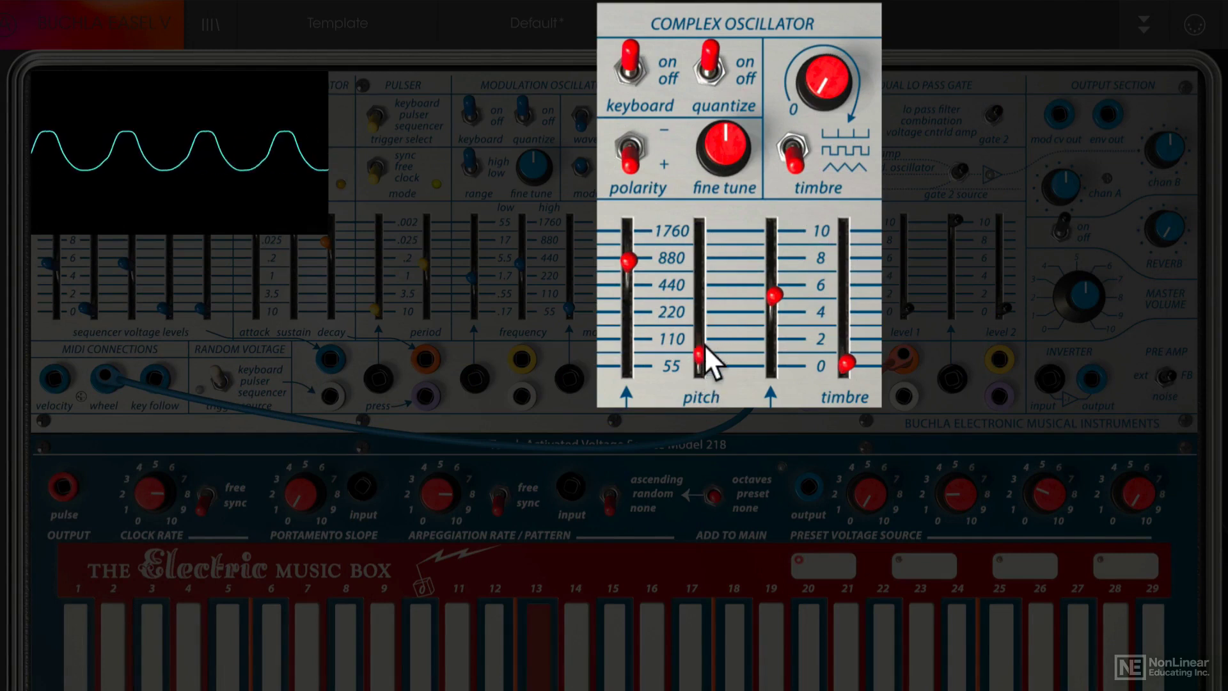
# - Lower the complex oscillator pitch to 55, raise the fine tune, then return it to centre
pyautogui.moveTo(702, 332); pyautogui.dragTo(704, 379)
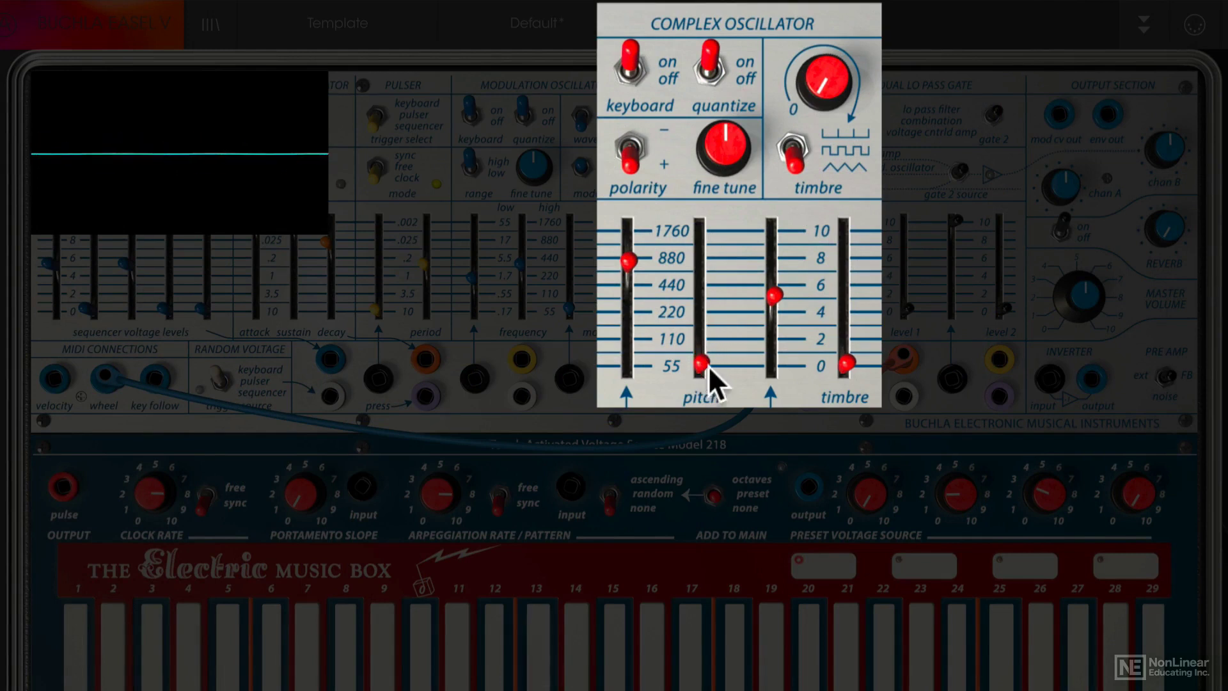
pyautogui.moveTo(731, 149)
pyautogui.mouseDown()
pyautogui.moveTo(727, 33)
pyautogui.moveTo(746, 79)
pyautogui.mouseUp()
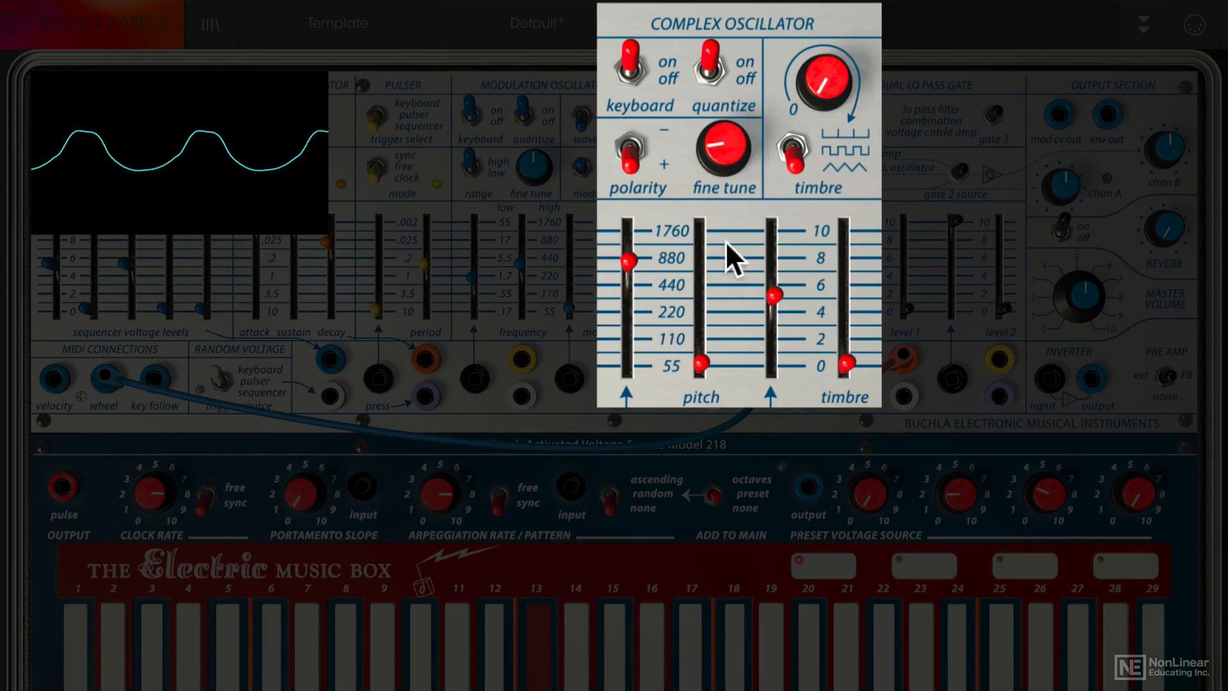
pyautogui.moveTo(728, 144); pyautogui.dragTo(729, 163)
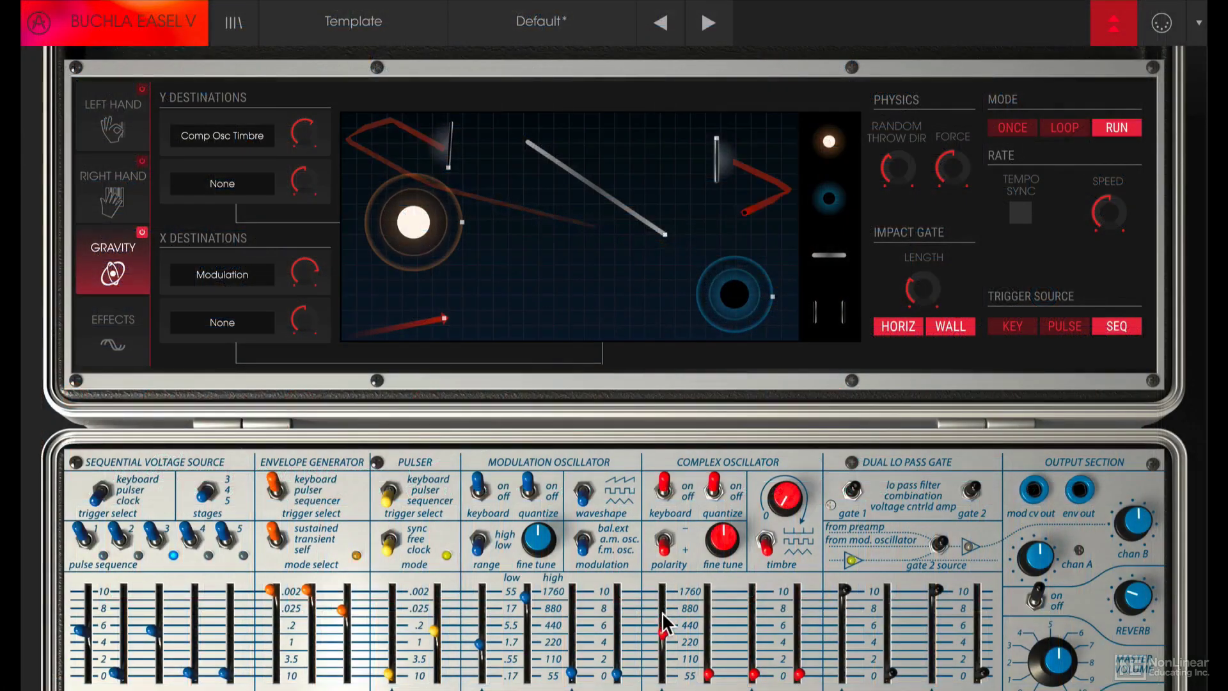
# - Raise sequencer steps five, two and four to about 5, 9 and 2
pyautogui.moveTo(224, 675); pyautogui.dragTo(225, 614)
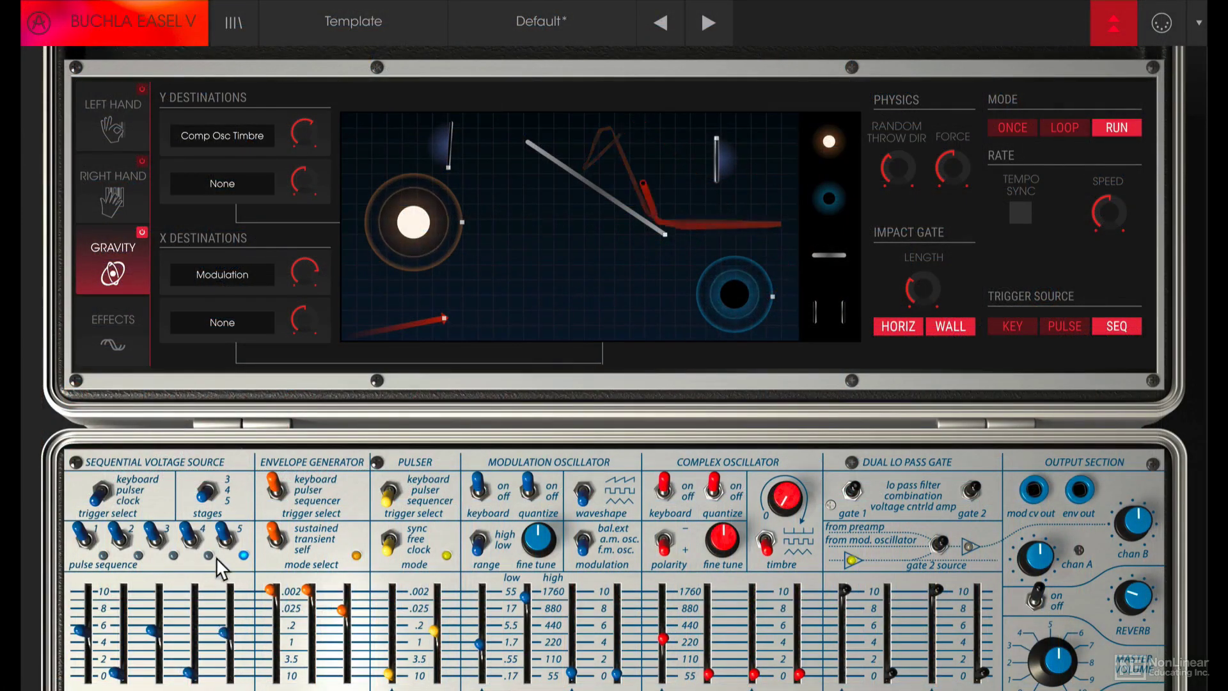
pyautogui.moveTo(189, 675); pyautogui.dragTo(189, 653)
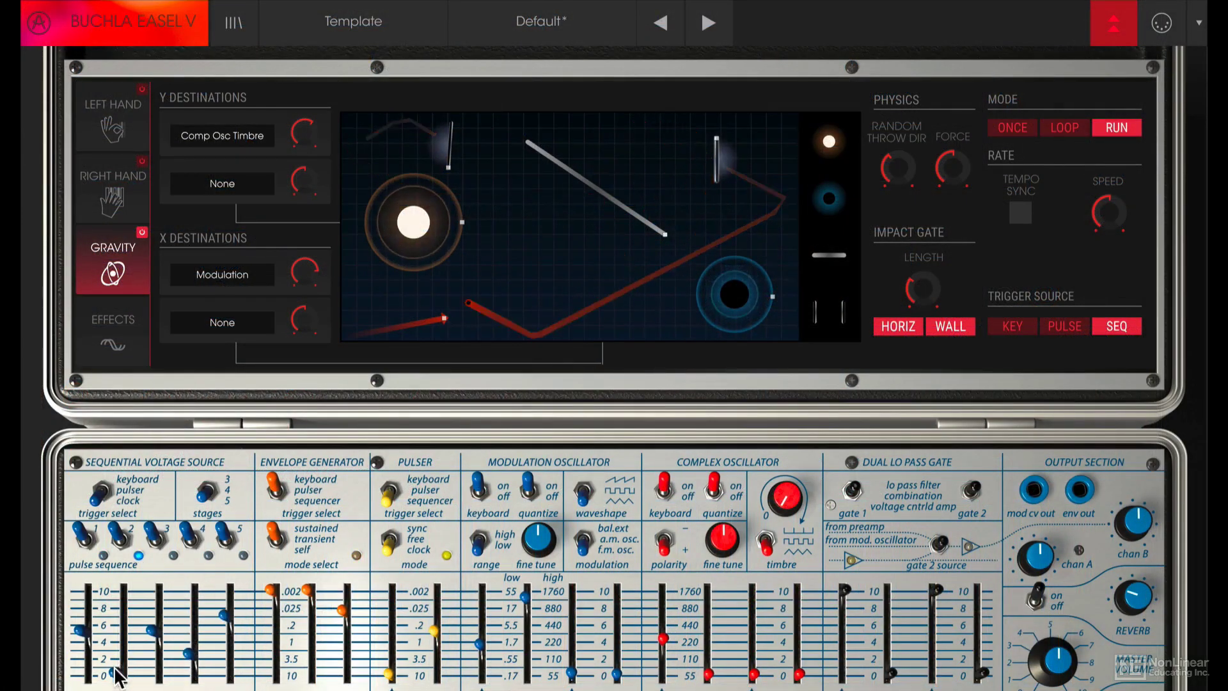
pyautogui.moveTo(114, 674); pyautogui.dragTo(115, 602)
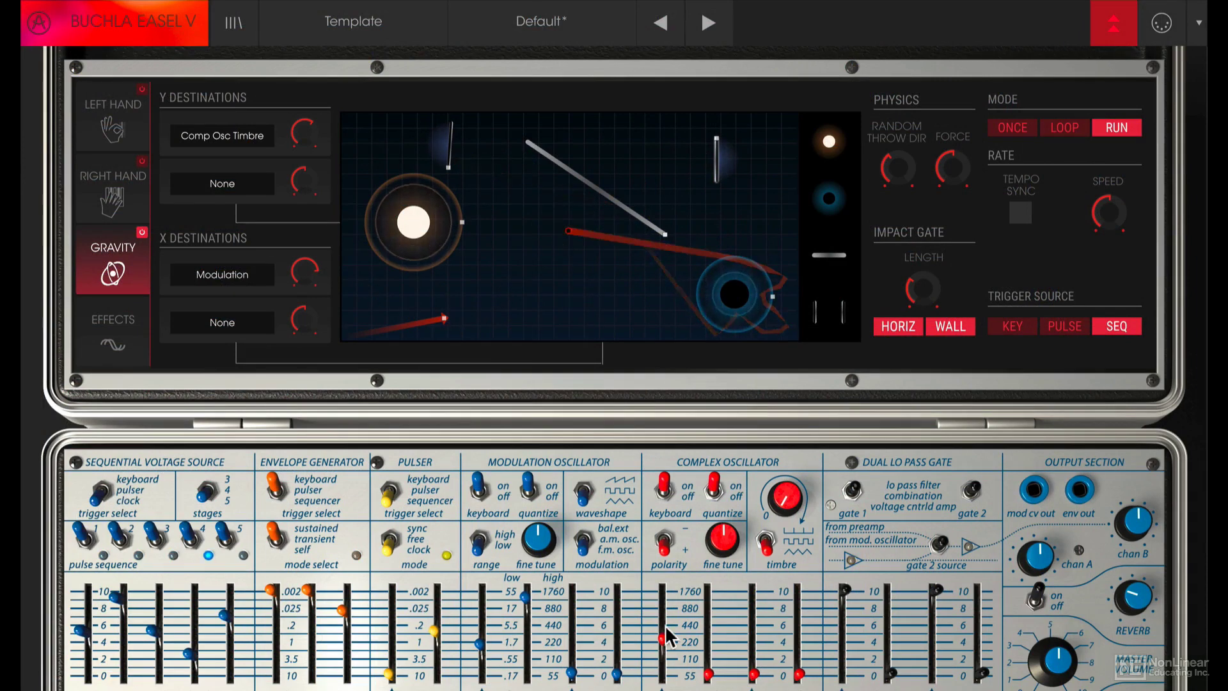